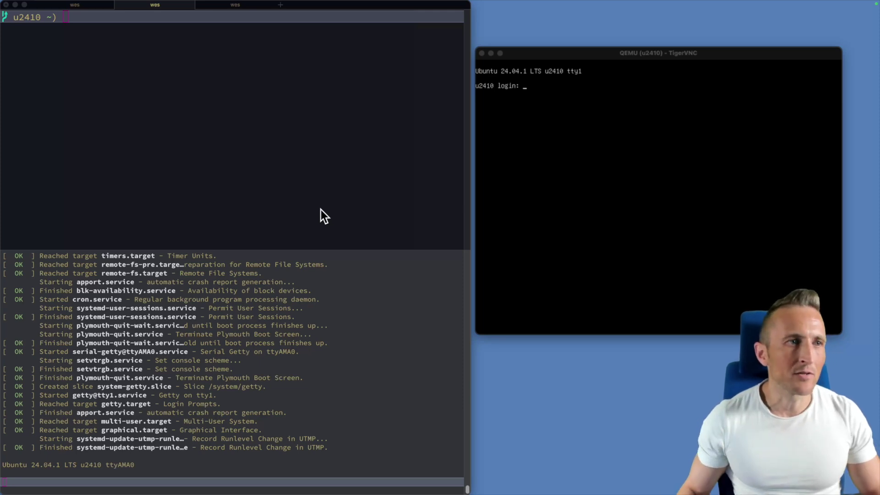
# List the host directory contents and clear the terminal
pyautogui.click(240, 171)
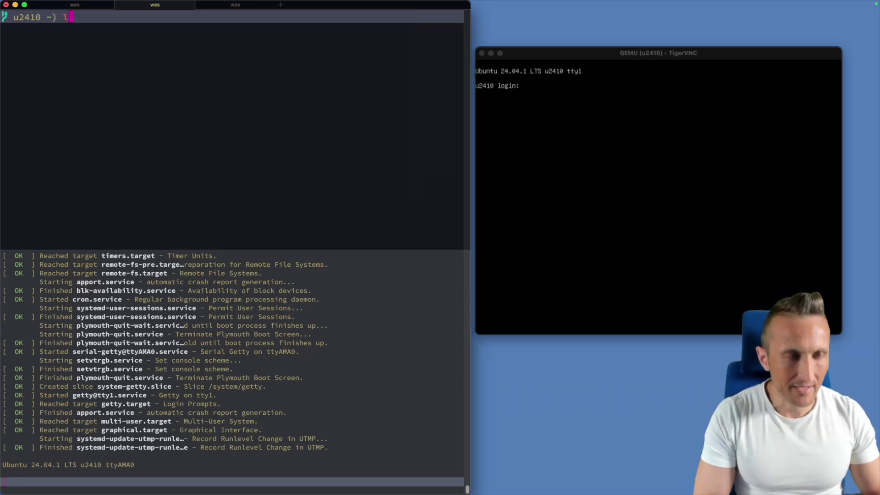
pyautogui.write('ls')
pyautogui.press('Return')
pyautogui.hotkey('ctrl', 'l')
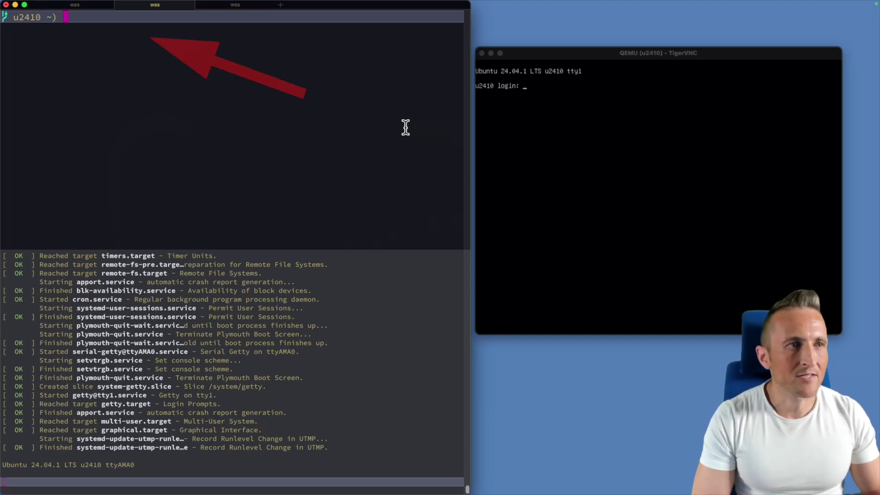
# As root, crash the kernel with echo c > /proc/sysrq-trigger and highlight panic+0x3ac/0x448 in the trace
pyautogui.write('sudop')
pyautogui.press('BackSpace')
pyautogui.press('BackSpace')
pyautogui.write('su')
pyautogui.press('Return')
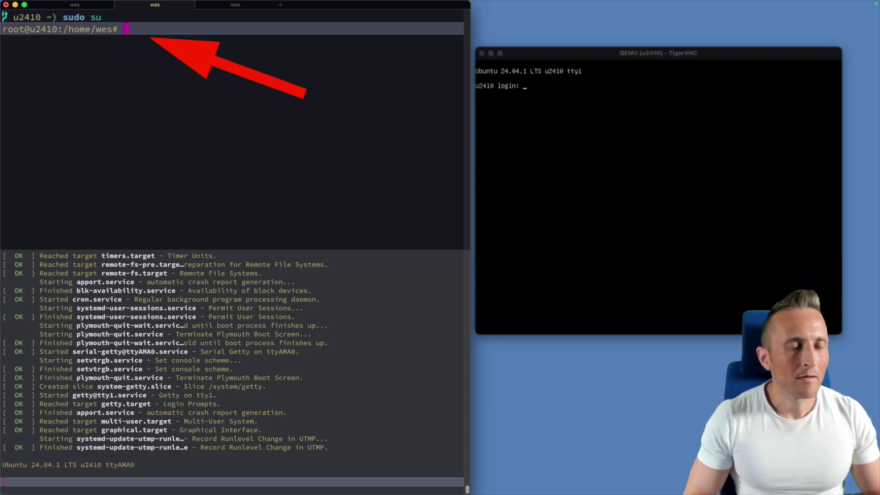
pyautogui.write('echo c >')
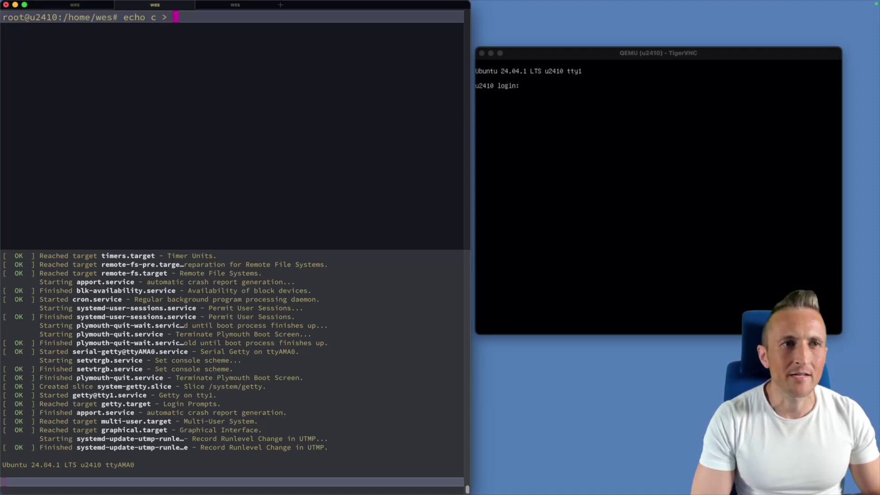
pyautogui.write(' /proc/s')
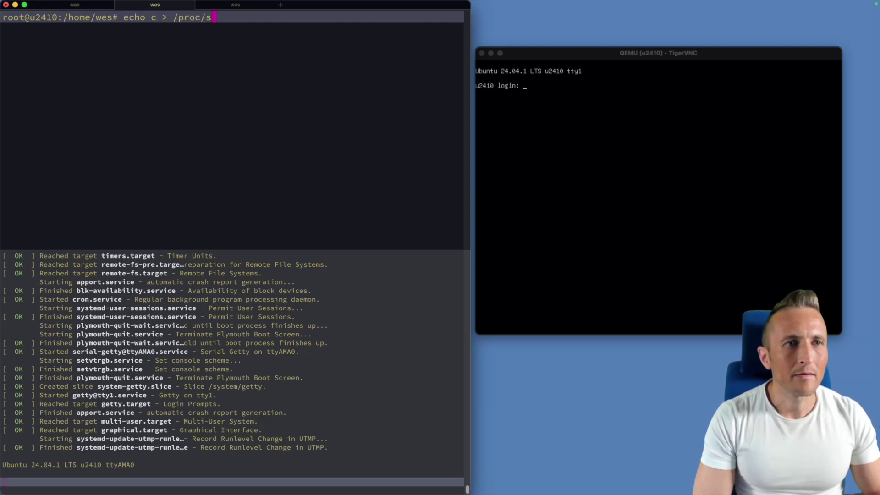
pyautogui.write('ysrq-trigger')
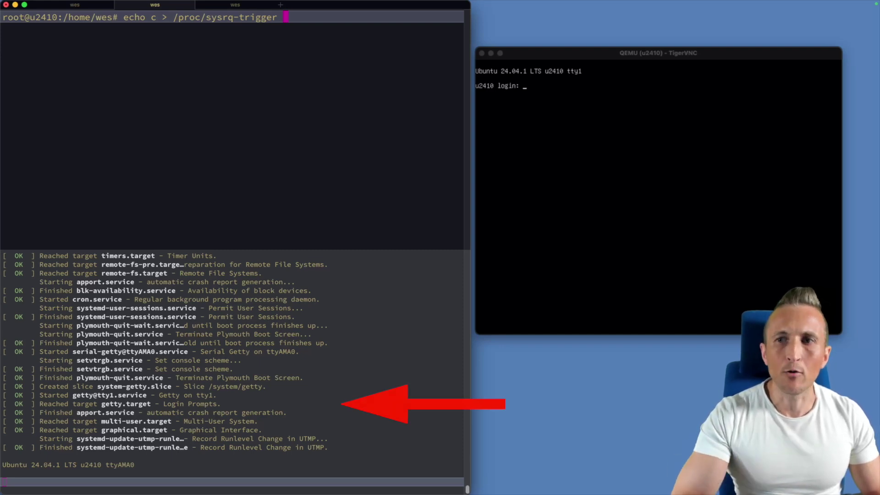
pyautogui.press('Return')
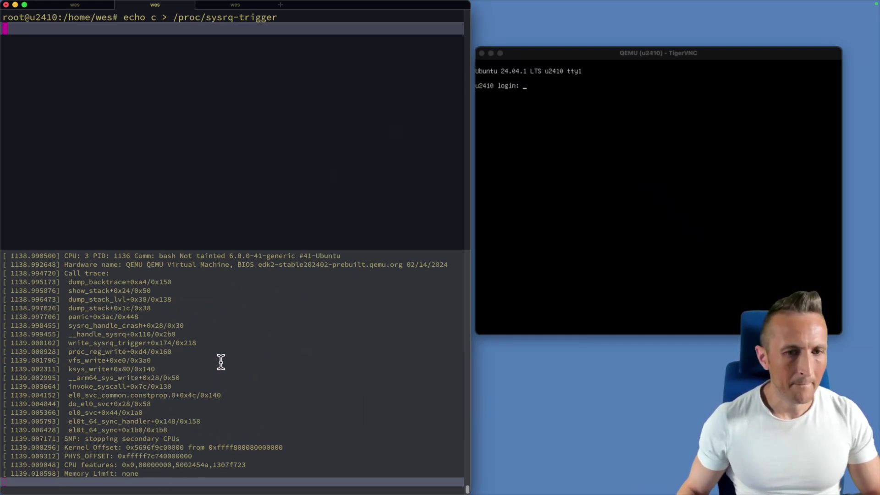
pyautogui.doubleClick(79, 317)
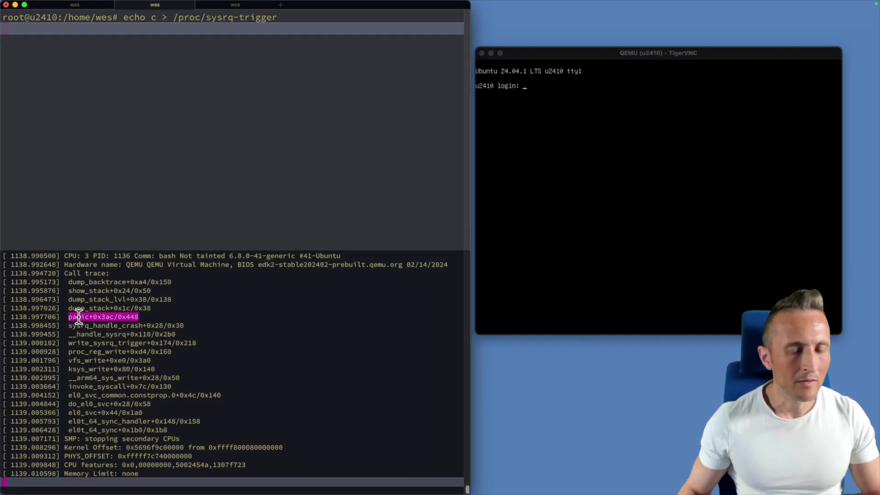
pyautogui.click(486, 176)
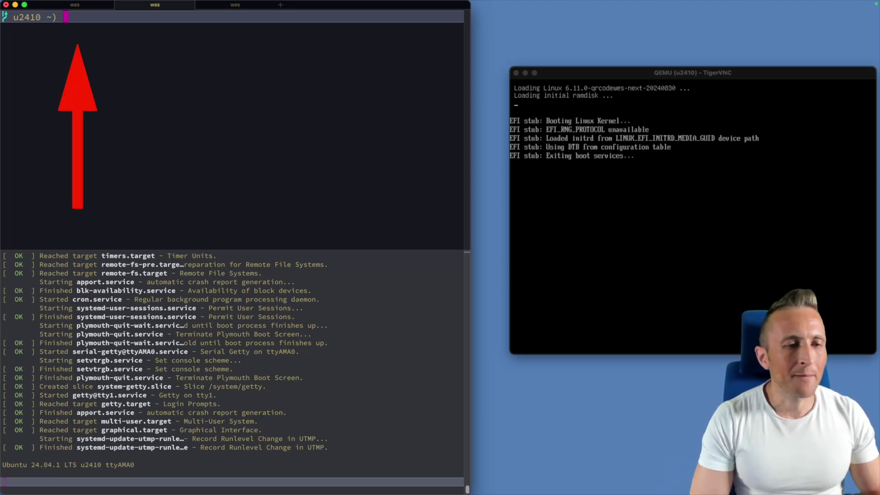
# In the VM shell, become root with sudo su and run echo c > /proc/sysrq-trigger
pyautogui.write('sudo su')
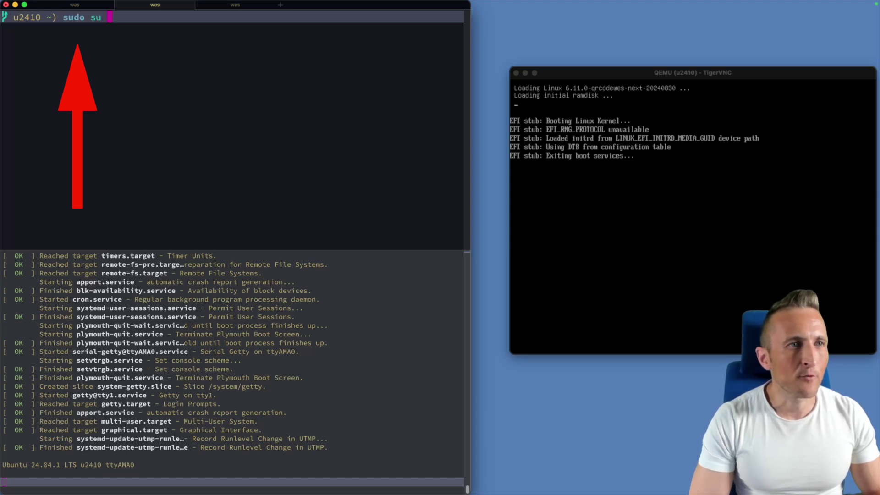
pyautogui.press('Return')
pyautogui.write('echo c > /proc/sysrq-trigger')
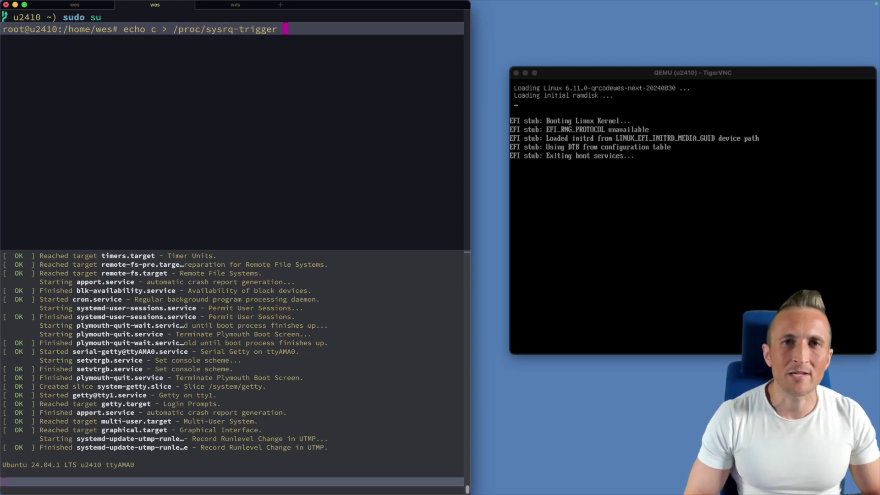
pyautogui.press('Return')
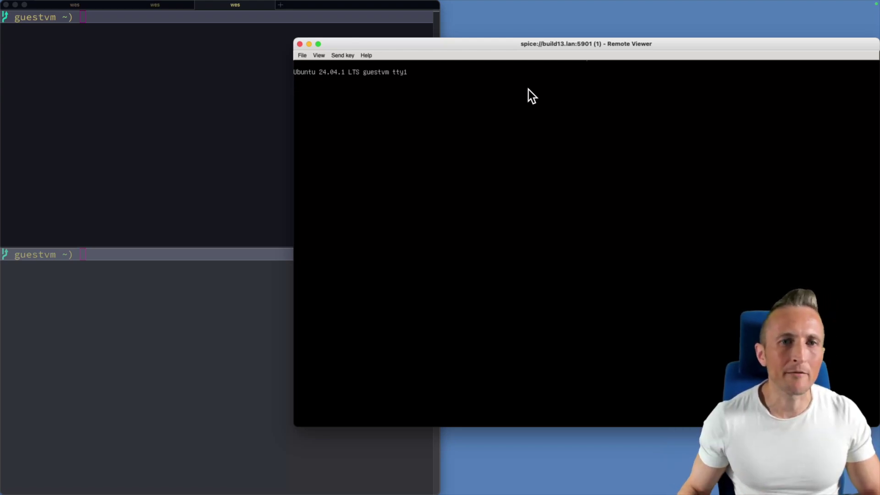
# In the top terminal pane, run sudo su and echo c > /proc/sysrq-trigger, then view the panic in Remote Viewer
pyautogui.click(192, 84)
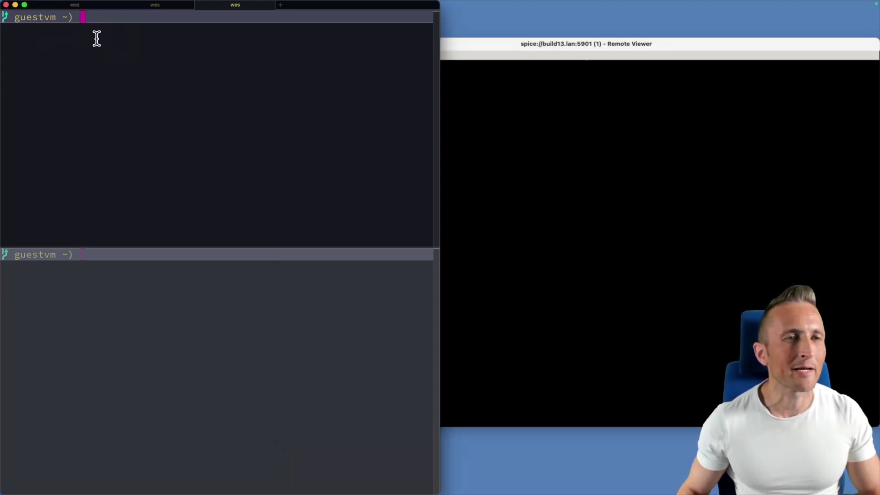
pyautogui.click(89, 297)
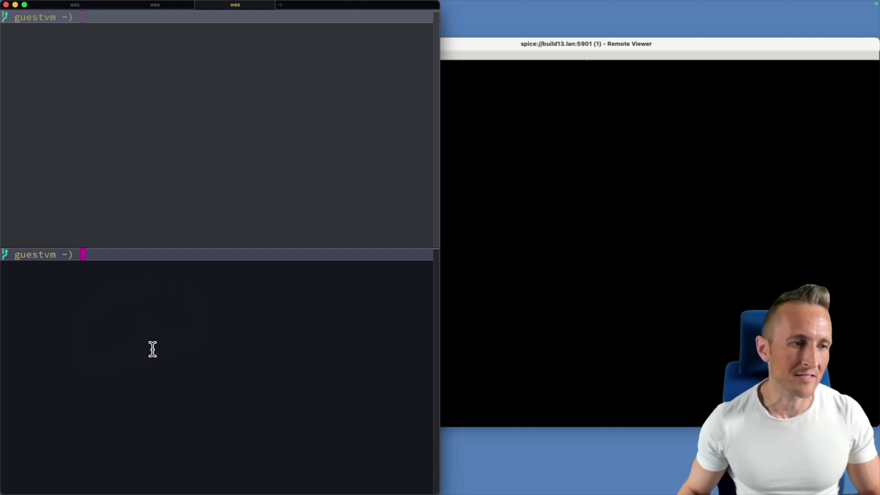
pyautogui.click(271, 53)
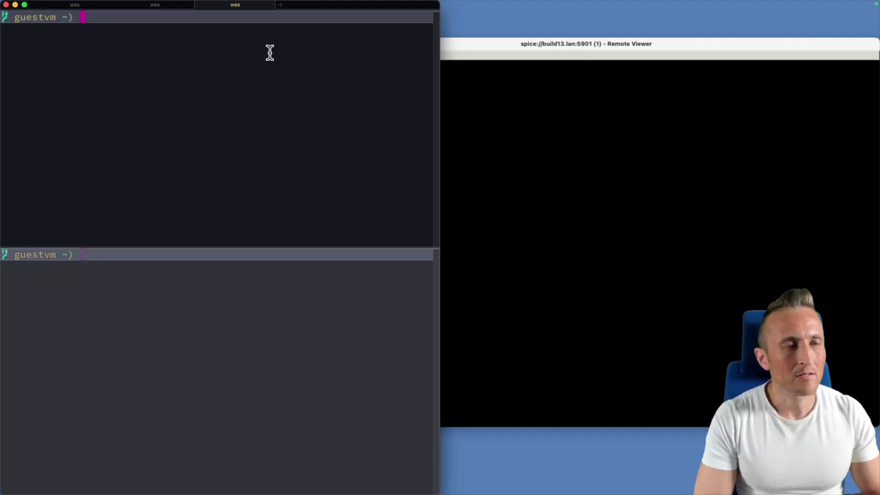
pyautogui.write('sudo su')
pyautogui.press('Return')
pyautogui.write('echo c > /proc/sysrq-trigger')
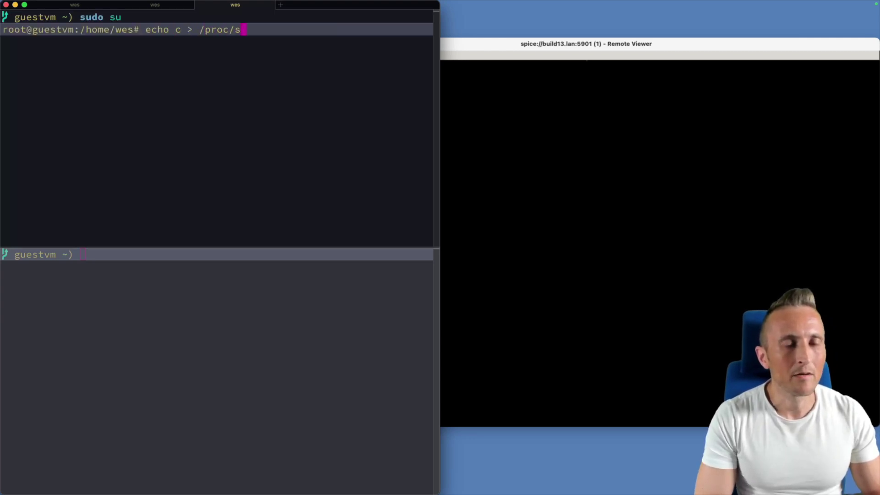
pyautogui.click(474, 47)
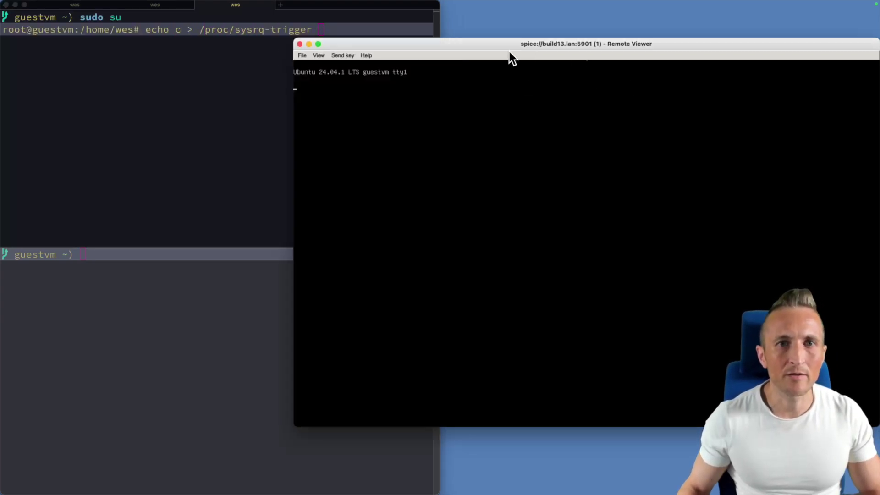
pyautogui.click(217, 95)
pyautogui.press('Return')
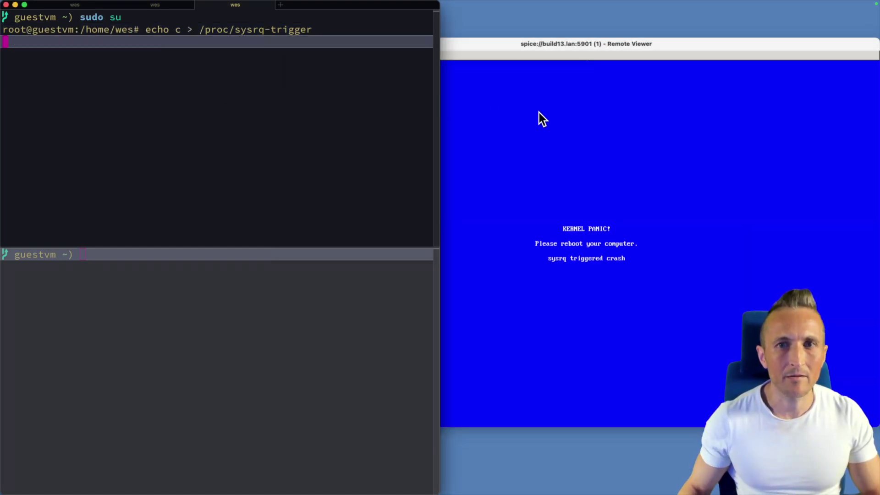
pyautogui.click(573, 118)
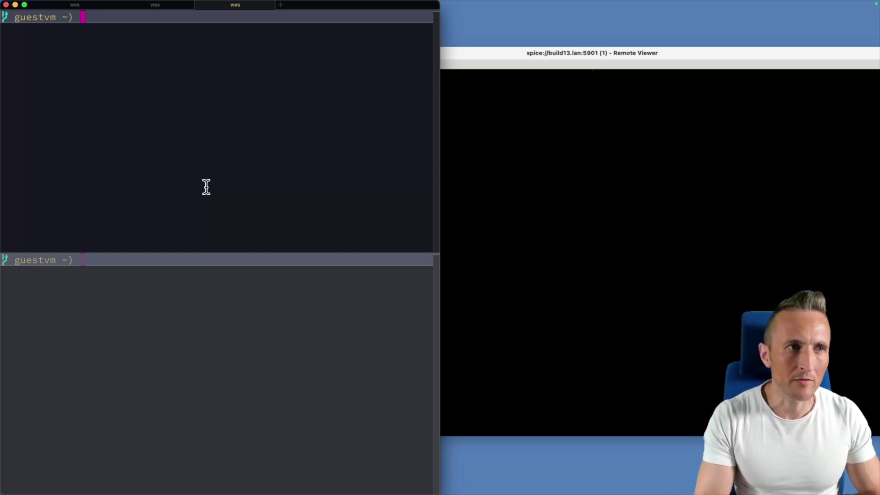
# As root, set /sys/module/drm/parameters/panic_screen to qr_code
pyautogui.write('sudo su')
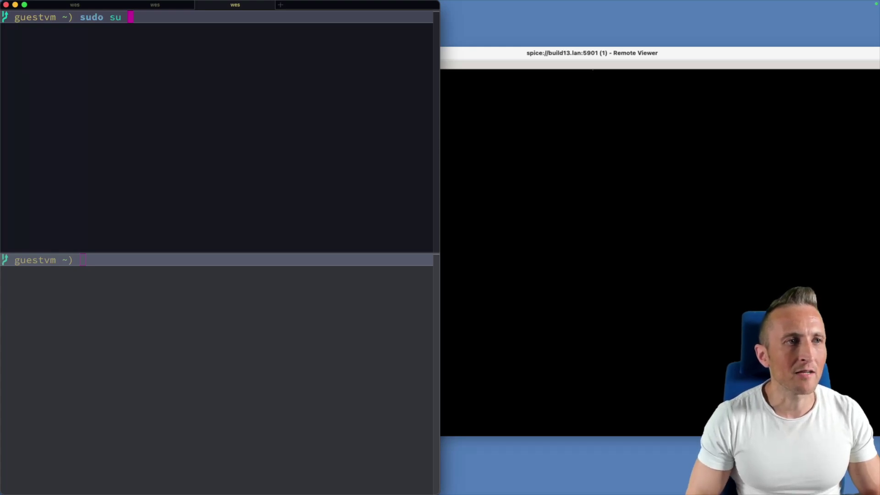
pyautogui.press('Return')
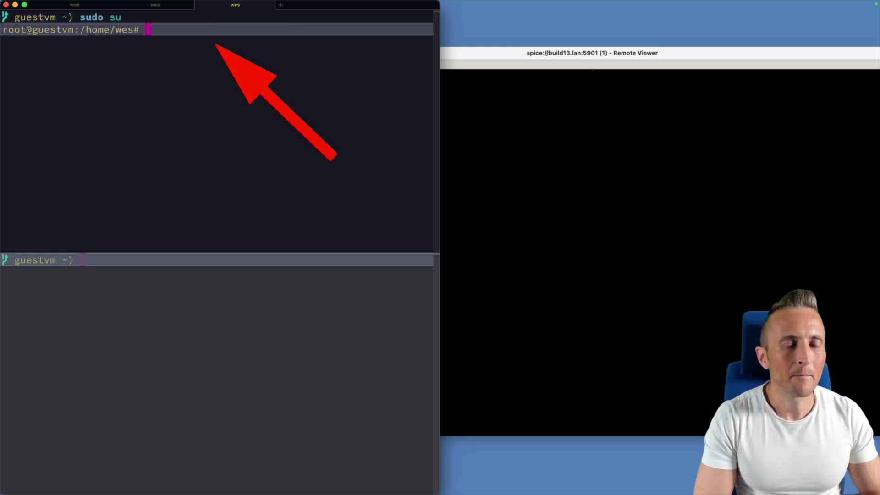
pyautogui.write('echo -n "qr_code" > /sys/module/drm/parameters/panic_screen')
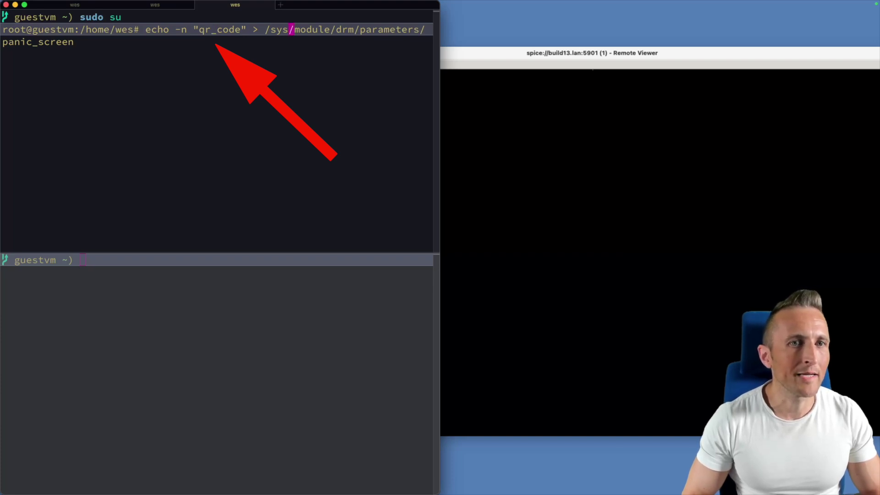
pyautogui.hotkey('alt', 'f')
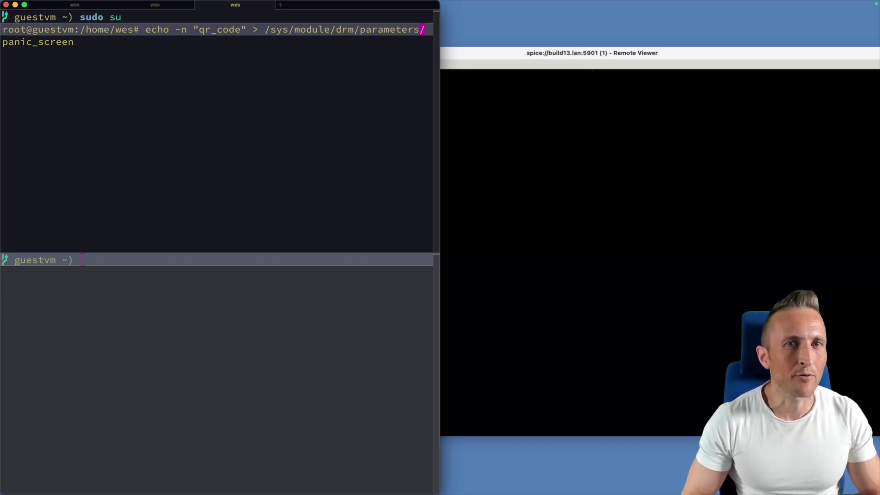
pyautogui.hotkey('alt', 'f')
pyautogui.hotkey('alt', 'f')
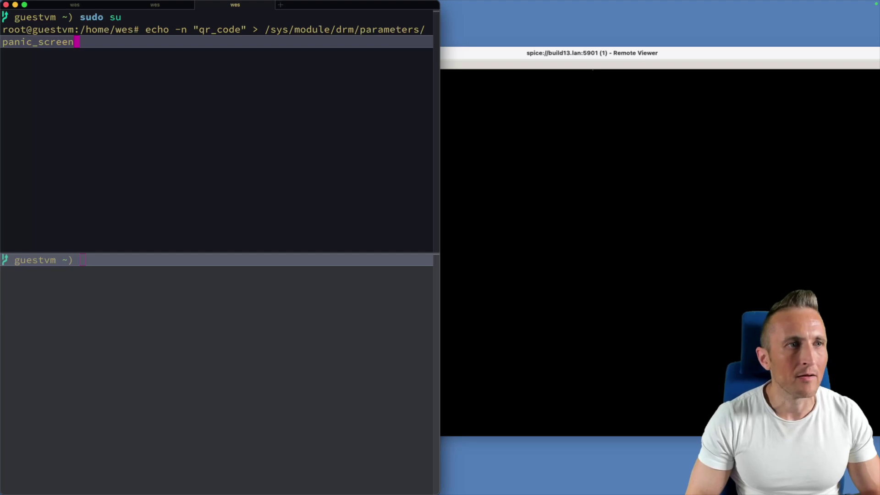
pyautogui.press('Return')
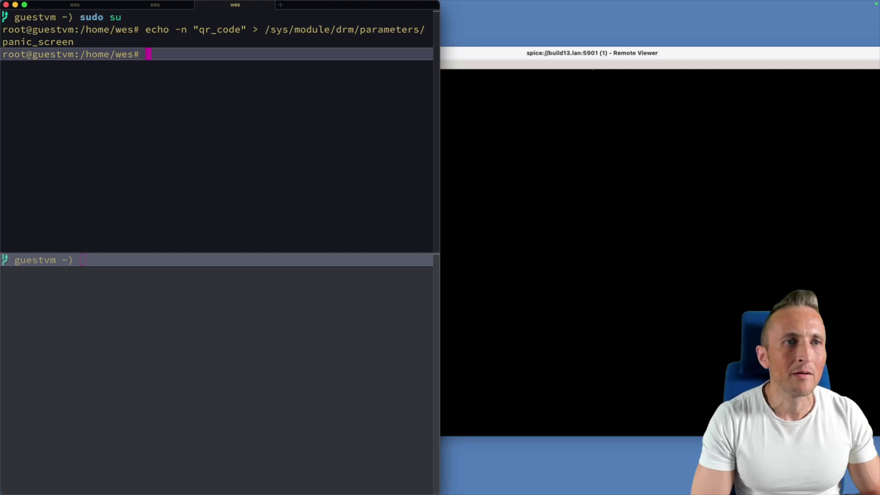
# Recall and run the echo 1 > drm_panic_plane_0 debugfs command to trigger a test panic
pyautogui.hotkey('ctrl', 'r')
pyautogui.write('1')
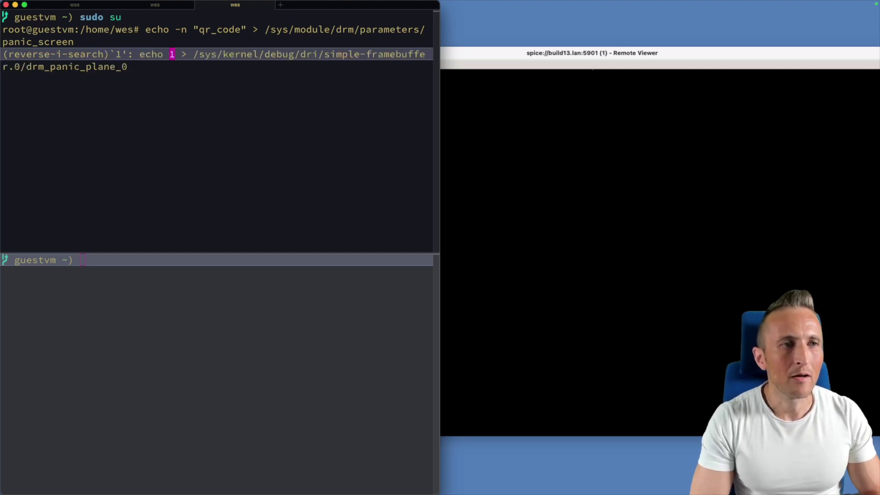
pyautogui.press('Right')
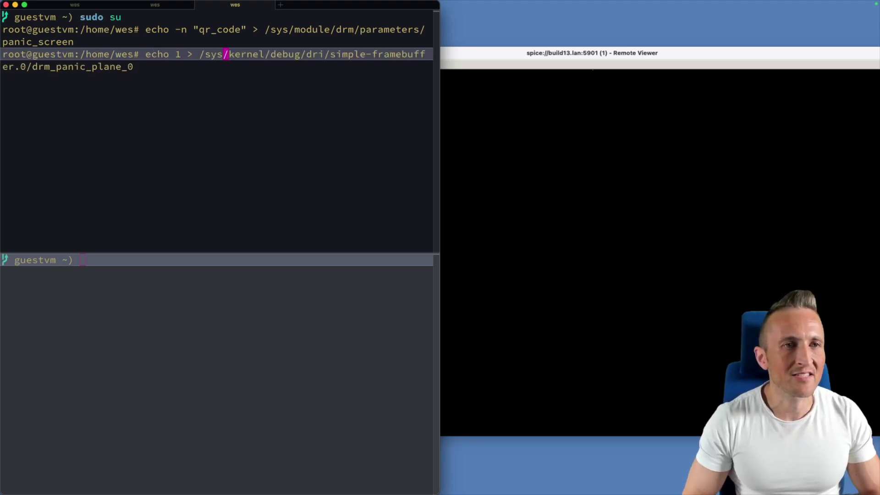
pyautogui.hotkey('alt', 'f')
pyautogui.hotkey('alt', 'f')
pyautogui.hotkey('alt', 'f')
pyautogui.hotkey('alt', 'f')
pyautogui.hotkey('alt', 'f')
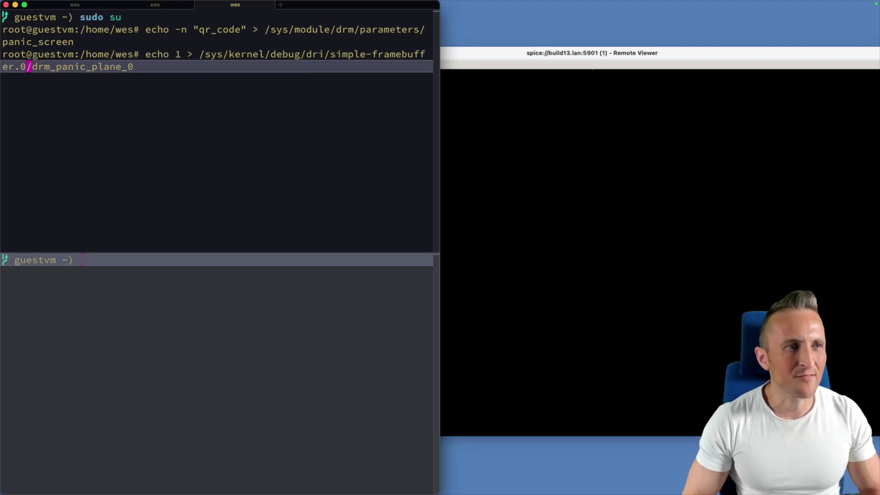
pyautogui.press('Return')
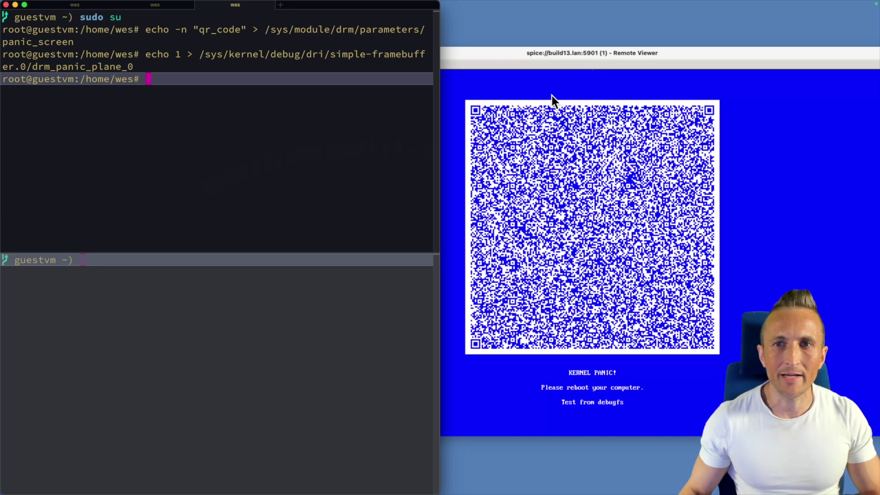
# Capture the region around the VM's panic QR code and save it as test.jpg
pyautogui.click(568, 63)
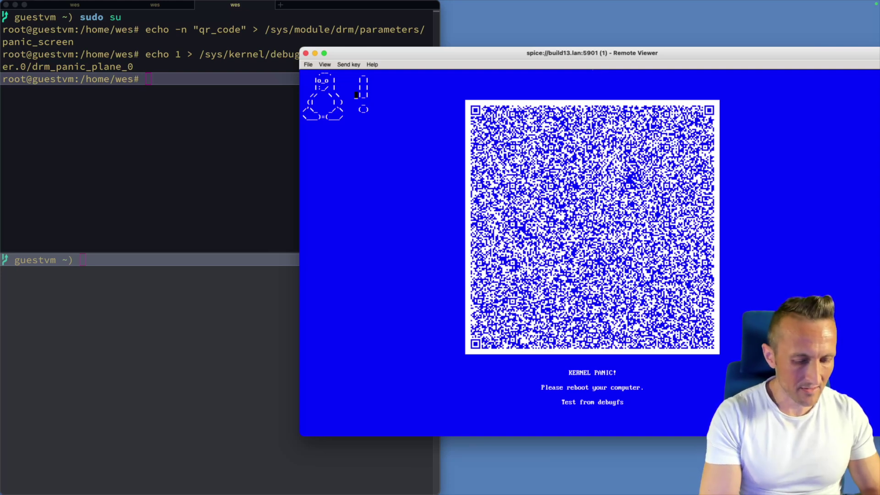
pyautogui.press('super+shift+4')
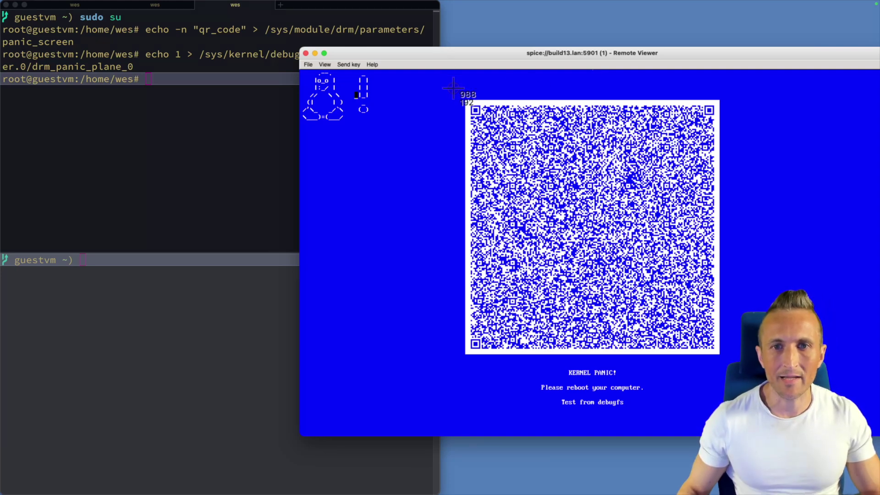
pyautogui.moveTo(453, 89); pyautogui.dragTo(720, 328)
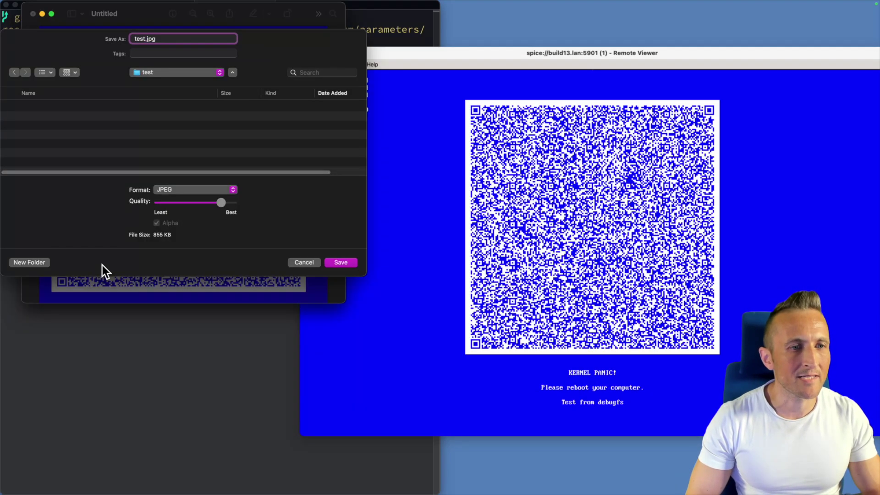
pyautogui.press('Return')
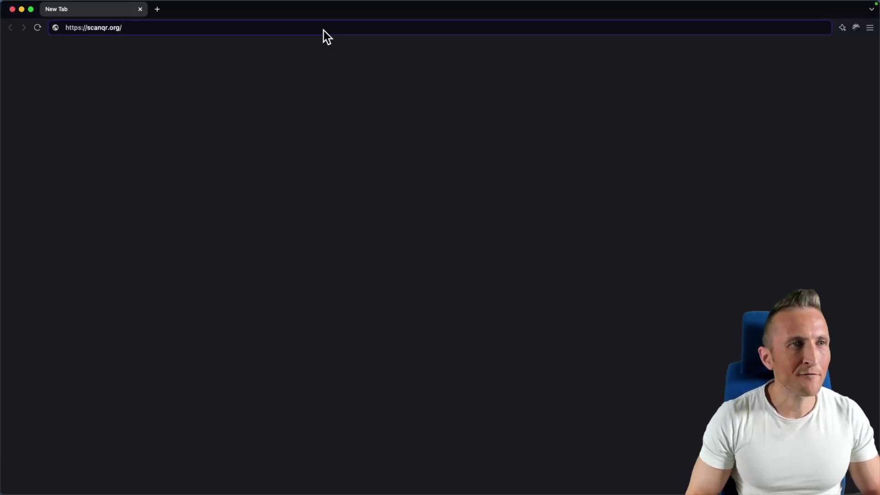
# Upload test.jpg to scanqr.org and copy the decoded kdj0c.github.io panic_report link
pyautogui.press('Return')
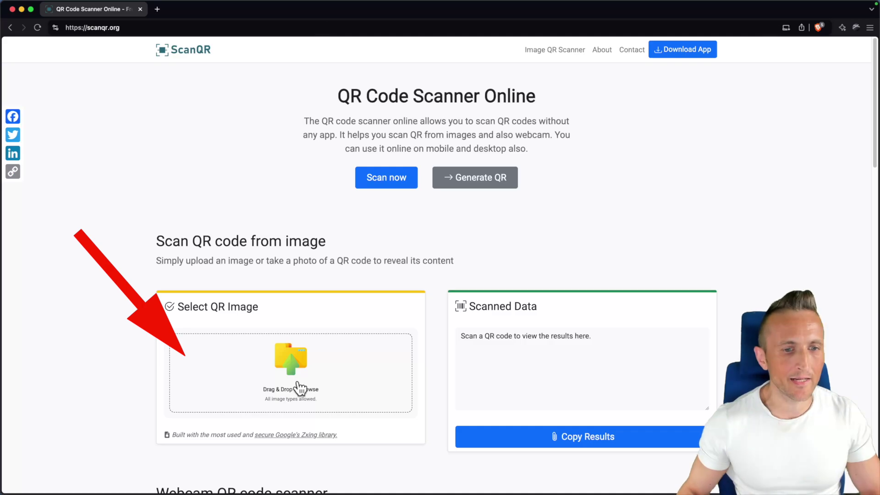
pyautogui.click(288, 373)
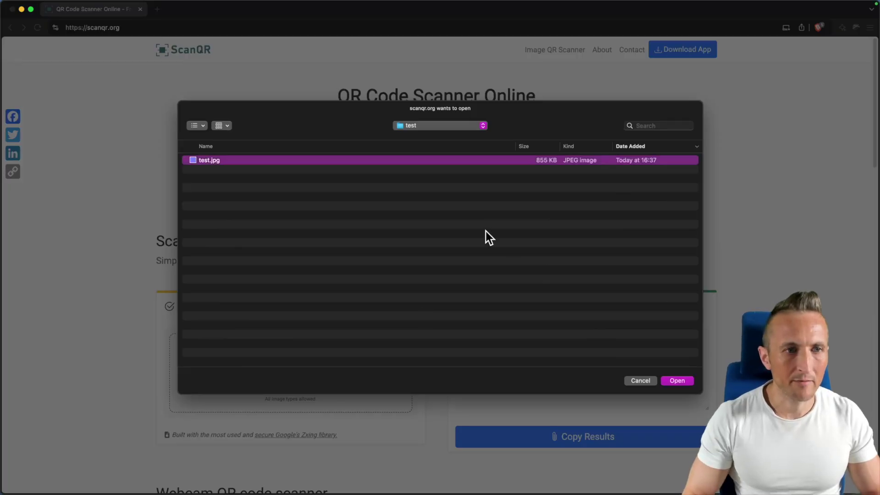
pyautogui.press('Return')
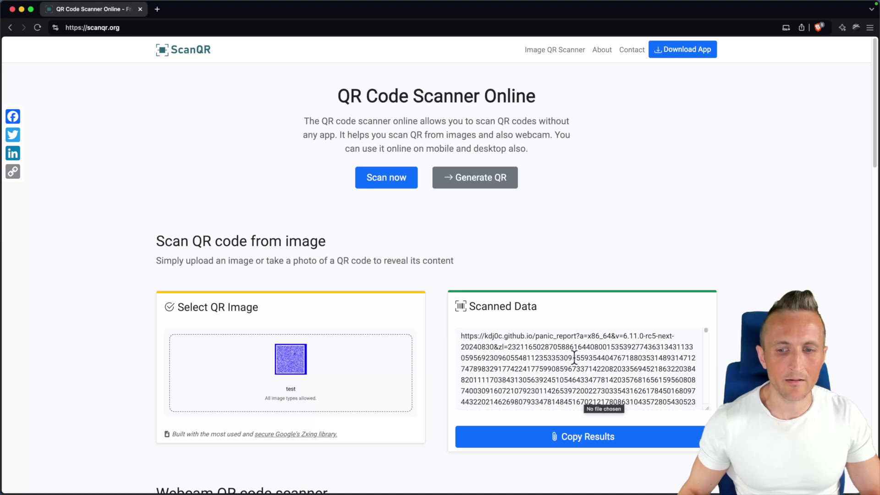
pyautogui.click(564, 443)
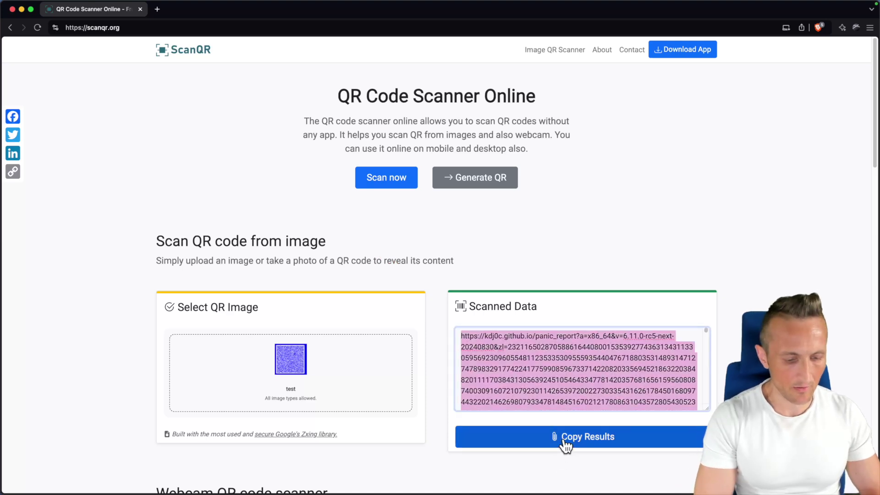
pyautogui.press('super+t')
# Paste and load the decoded link, then select the Version and Arch: x86_64 lines
pyautogui.press('super+v')
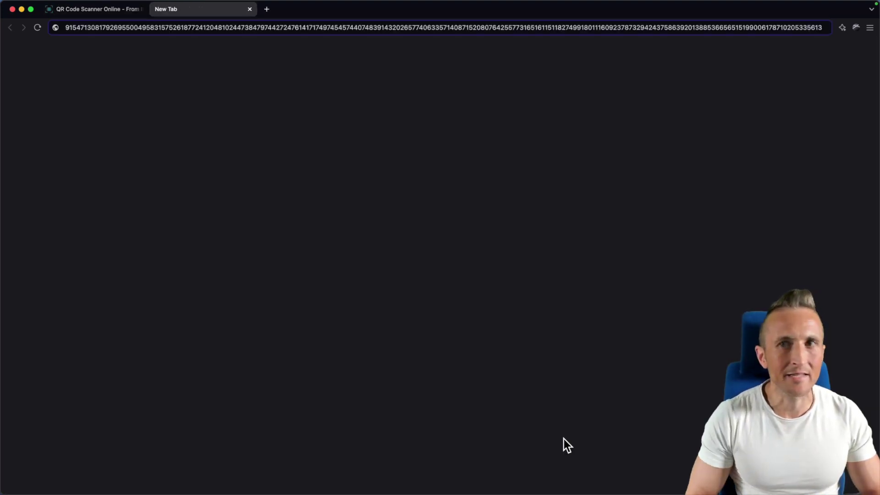
pyautogui.press('Return')
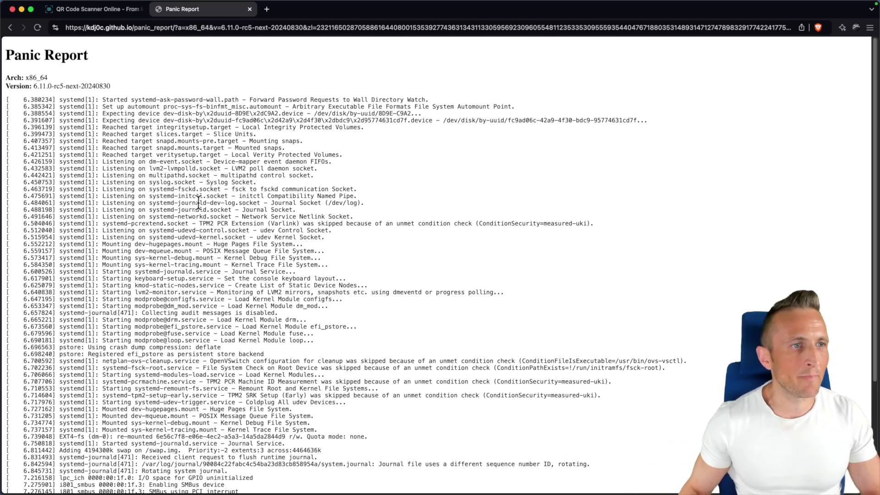
pyautogui.doubleClick(69, 86)
pyautogui.tripleClick(70, 86)
pyautogui.click(47, 84)
pyautogui.tripleClick(43, 77)
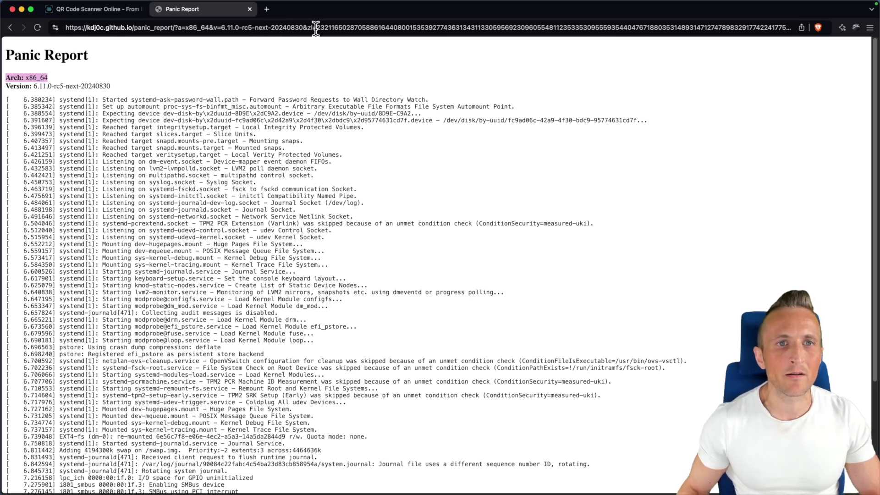
pyautogui.click(296, 28)
pyautogui.moveTo(302, 28); pyautogui.dragTo(329, 27)
pyautogui.press('shift+super+Right')
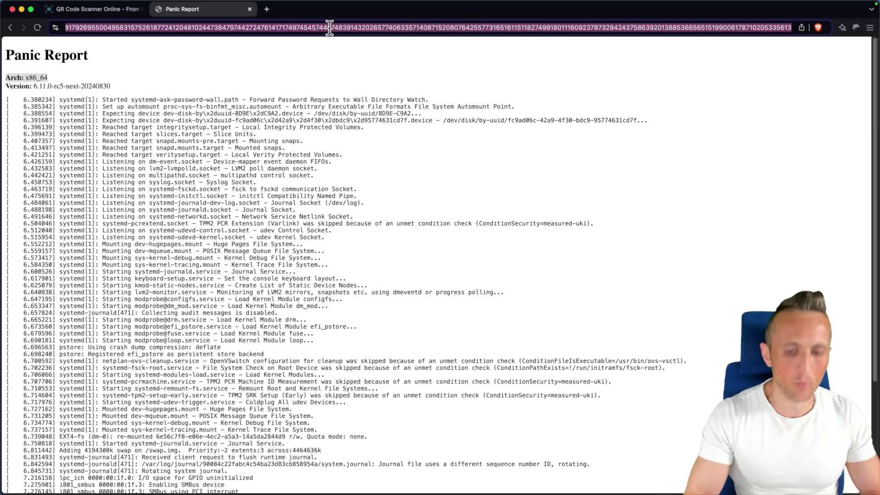
pyautogui.press('Left')
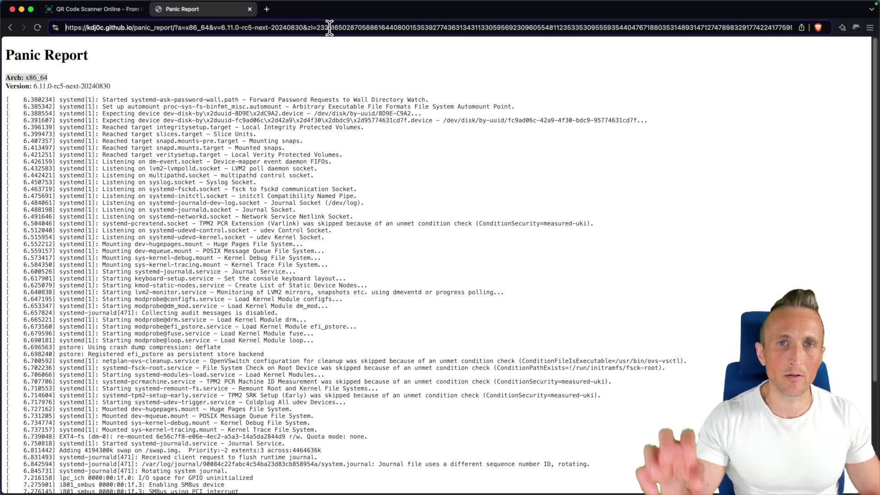
# Switch to Remote Viewer, log into the guest console with the username, and clear the screen
pyautogui.press('super+Tab')
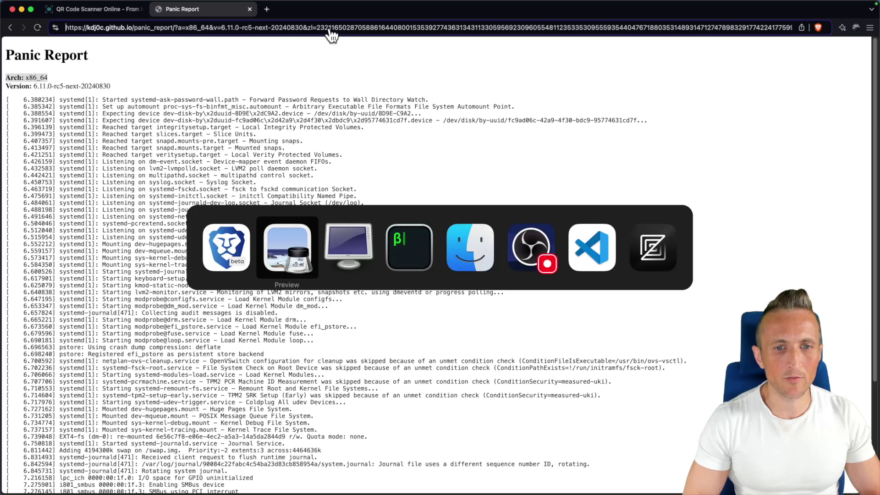
pyautogui.press('super+Tab')
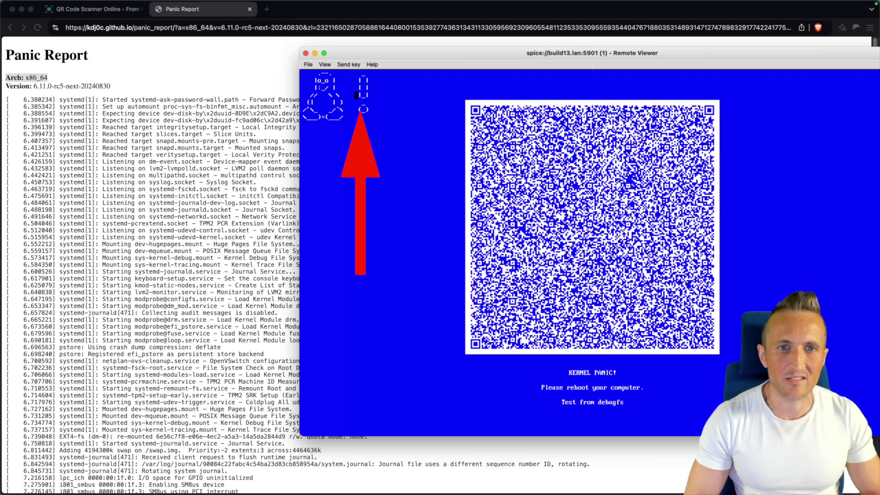
pyautogui.press('Return')
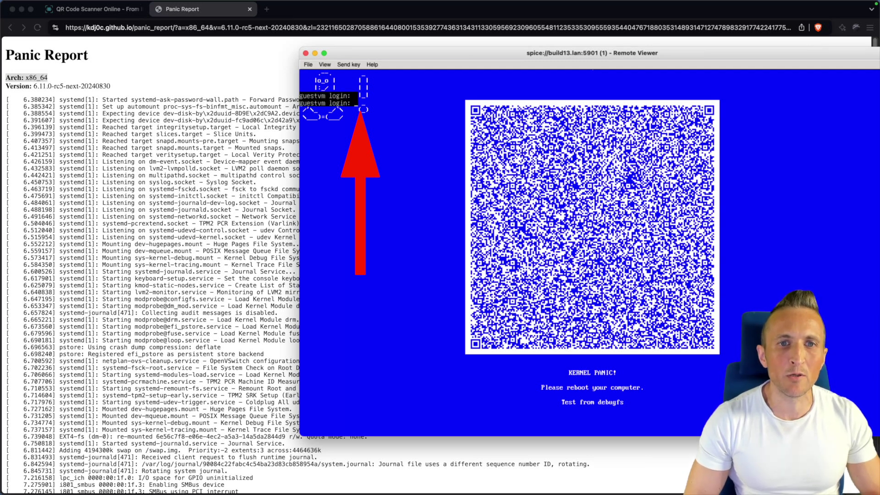
pyautogui.write('wes')
pyautogui.press('Return')
pyautogui.press('Return')
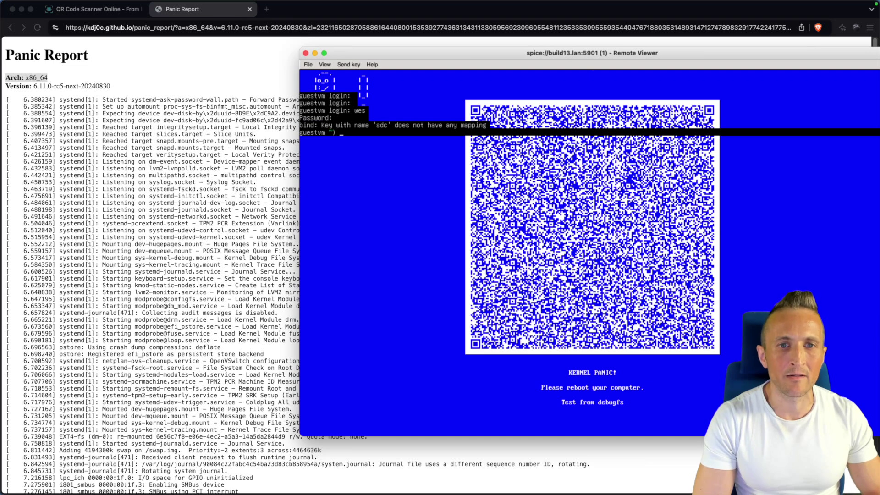
pyautogui.hotkey('ctrl', 'l')
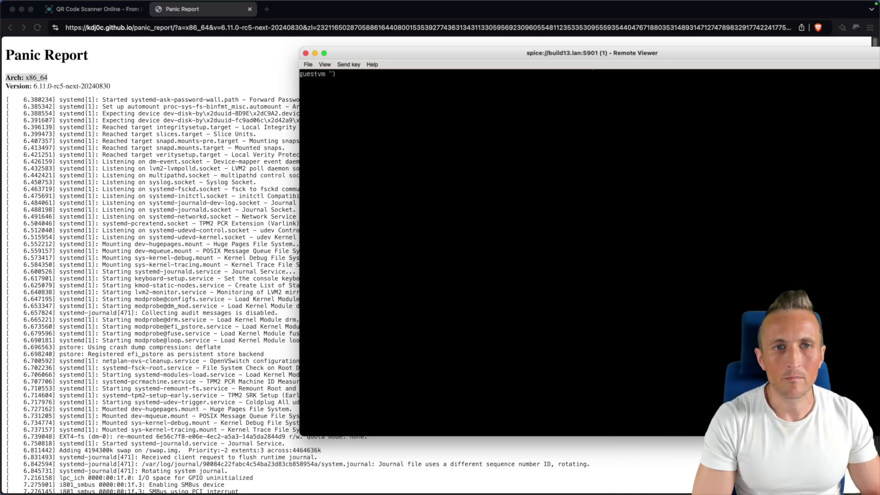
# Retrigger the debugfs test panic, then change panic_screen from qr_code to kmsg
pyautogui.press('super+Tab')
pyautogui.press('super+Tab')
pyautogui.press('super+Tab')
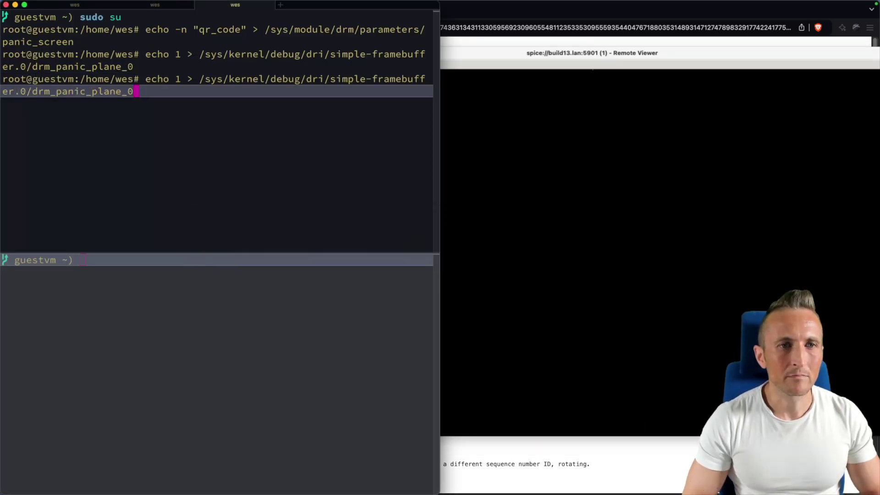
pyautogui.press('Return')
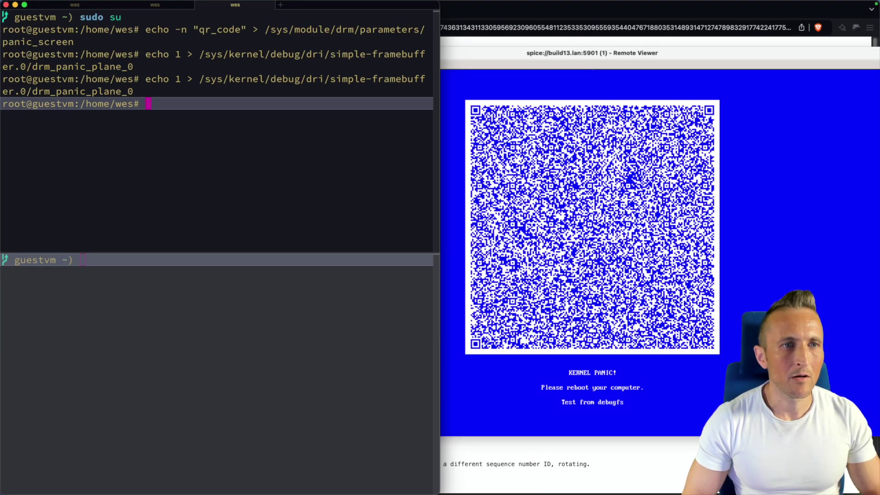
pyautogui.press('Up')
pyautogui.press('Left')
pyautogui.press('Left')
pyautogui.press('Left')
pyautogui.press('Left')
pyautogui.press('Left')
pyautogui.press('Left')
pyautogui.press('Left')
pyautogui.press('Left')
pyautogui.press('Left')
pyautogui.press('Left')
pyautogui.press('Left')
pyautogui.press('Left')
pyautogui.press('Left')
pyautogui.press('Left')
pyautogui.press('Left')
pyautogui.press('Left')
pyautogui.press('Left')
pyautogui.press('Left')
pyautogui.press('Left')
pyautogui.press('Left')
pyautogui.press('BackSpace')
pyautogui.press('BackSpace')
pyautogui.press('BackSpace')
pyautogui.press('BackSpace')
pyautogui.press('BackSpace')
pyautogui.press('BackSpace')
pyautogui.press('BackSpace')
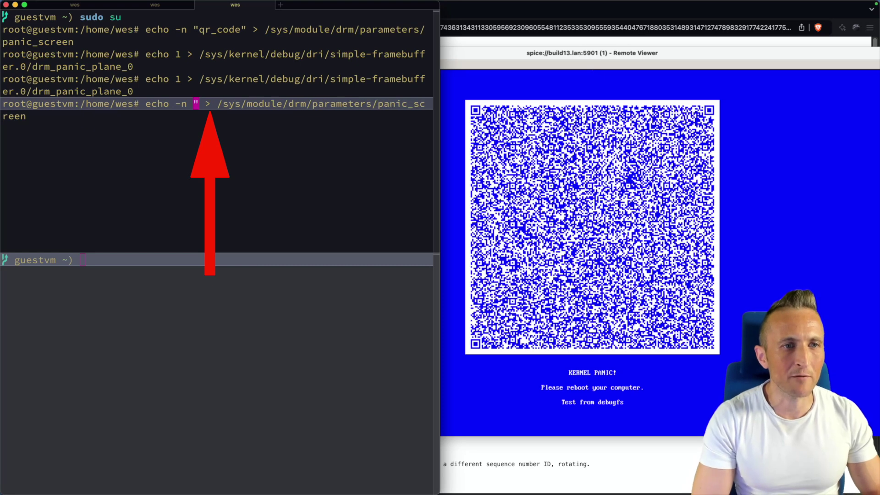
pyautogui.write('km')
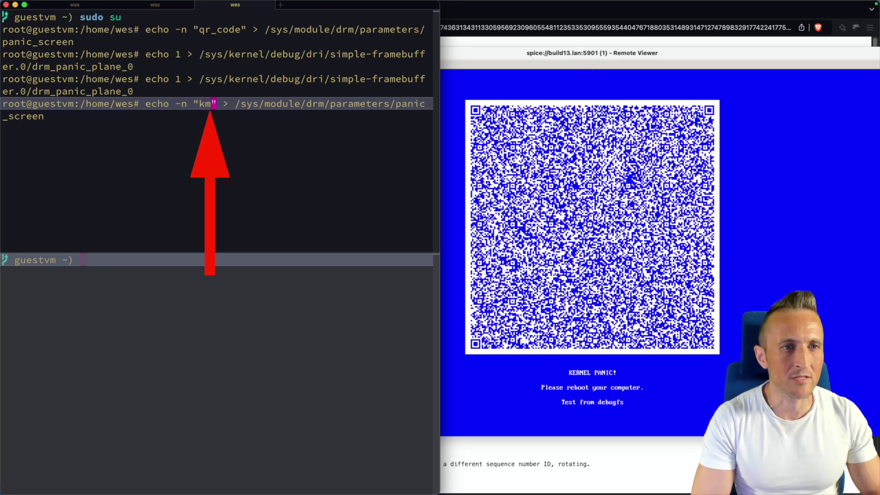
pyautogui.write('sg')
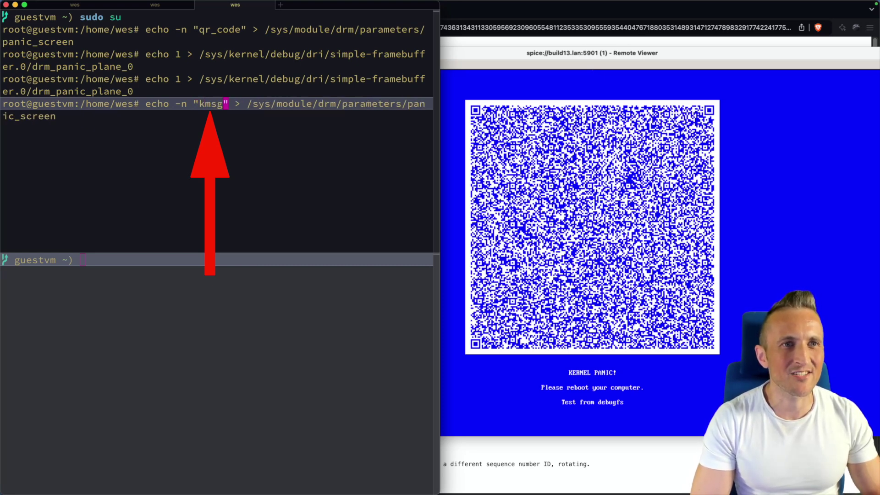
pyautogui.hotkey('ctrl', 'l')
pyautogui.press('Return')
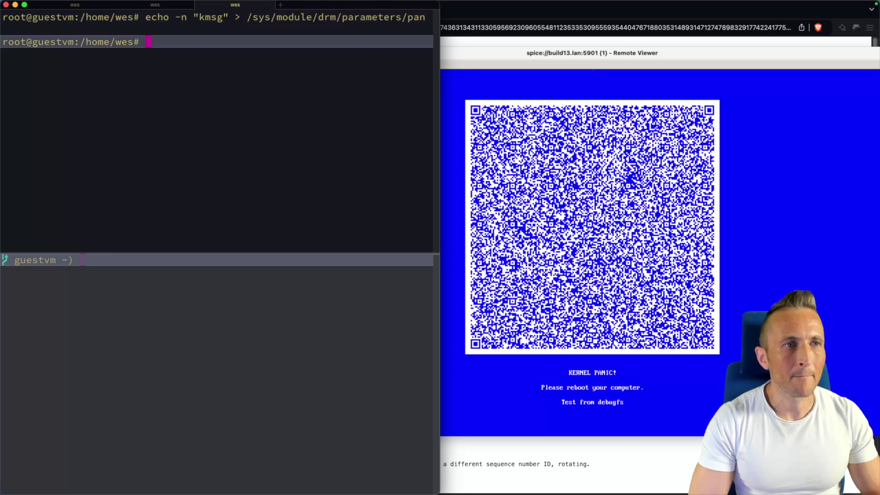
pyautogui.press('Up')
pyautogui.press('Up')
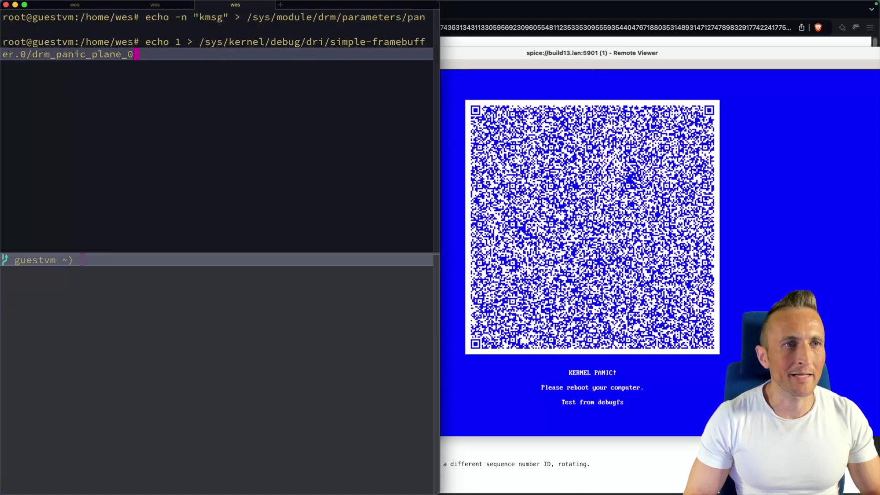
# Trigger the debugfs panic in kmsg mode and compare its log lines with the Panic Report page
pyautogui.press('Return')
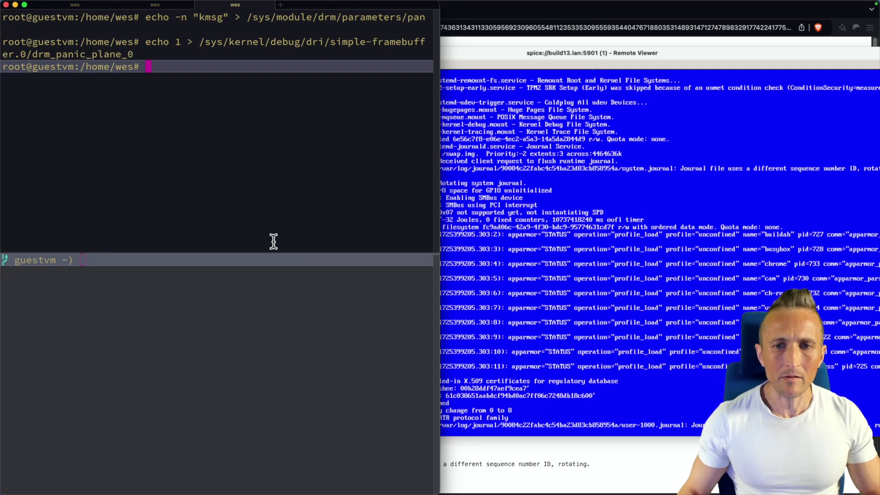
pyautogui.click(648, 294)
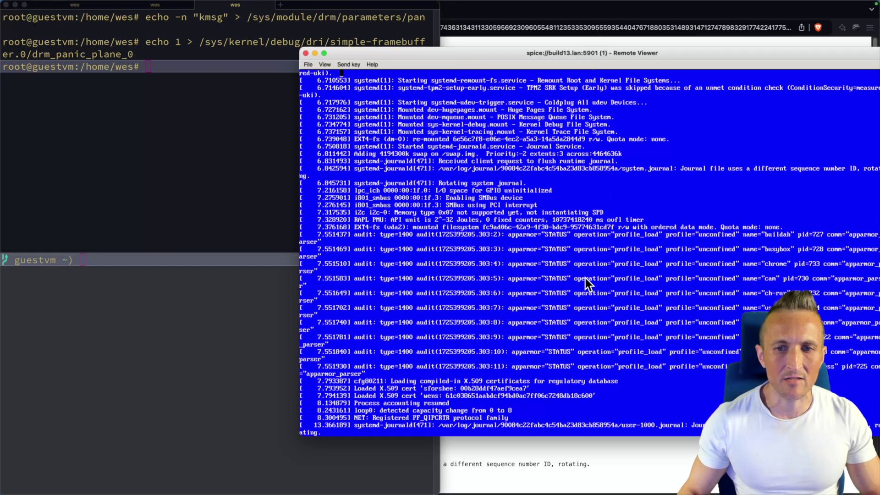
pyautogui.click(554, 441)
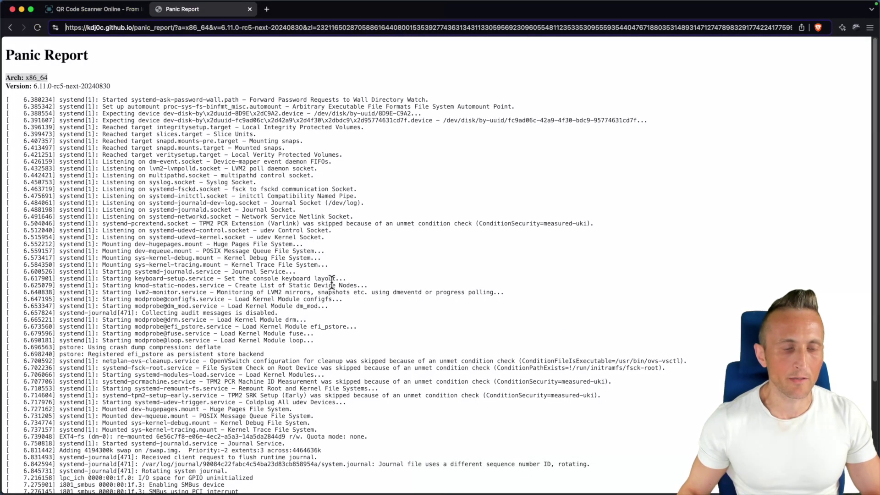
pyautogui.press('super+Tab')
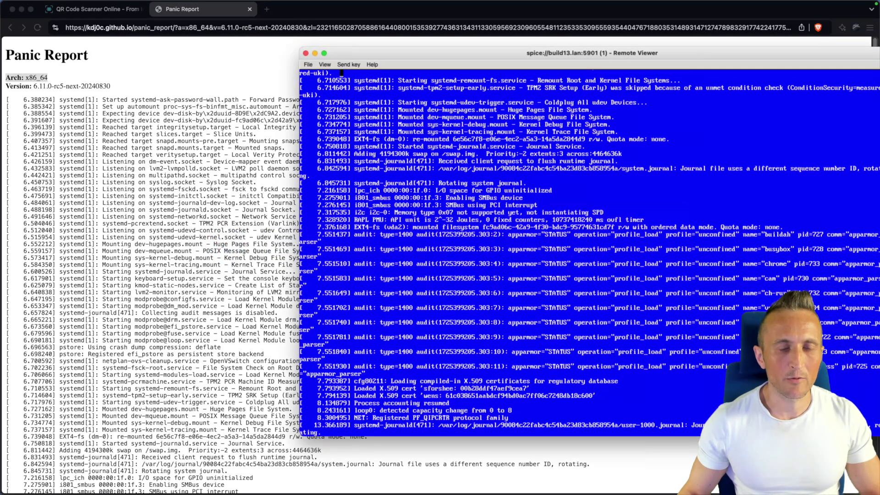
pyautogui.press('super+Tab')
pyautogui.press('Tab')
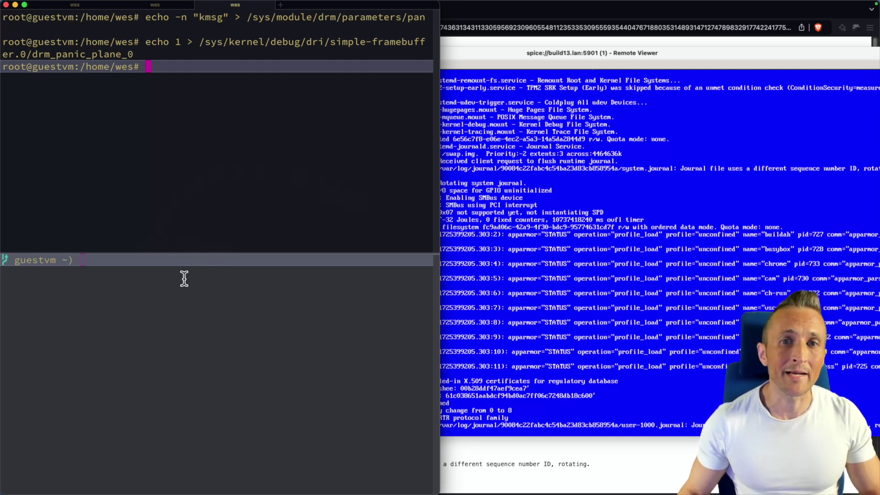
pyautogui.click(474, 215)
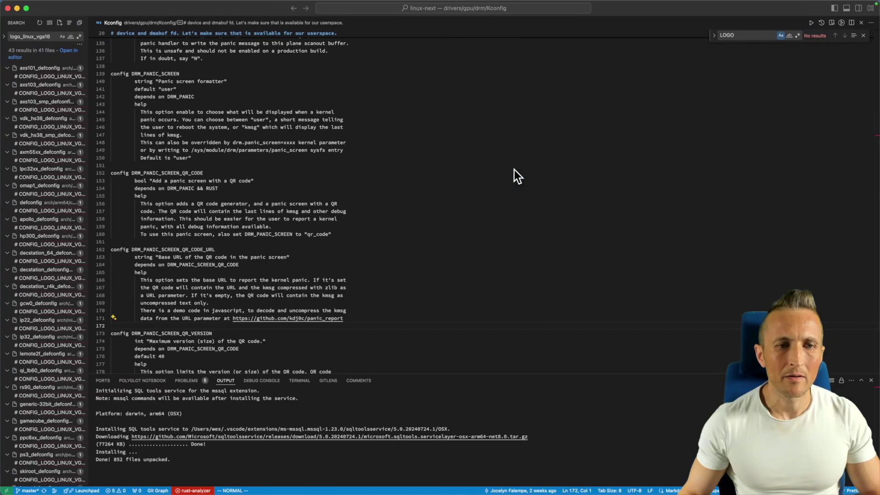
# Select DRM_PANIC_SCREEN in drivers/gpu/drm/Kconfig and read its help on user, kmsg and QR code panic modes
pyautogui.doubleClick(153, 73)
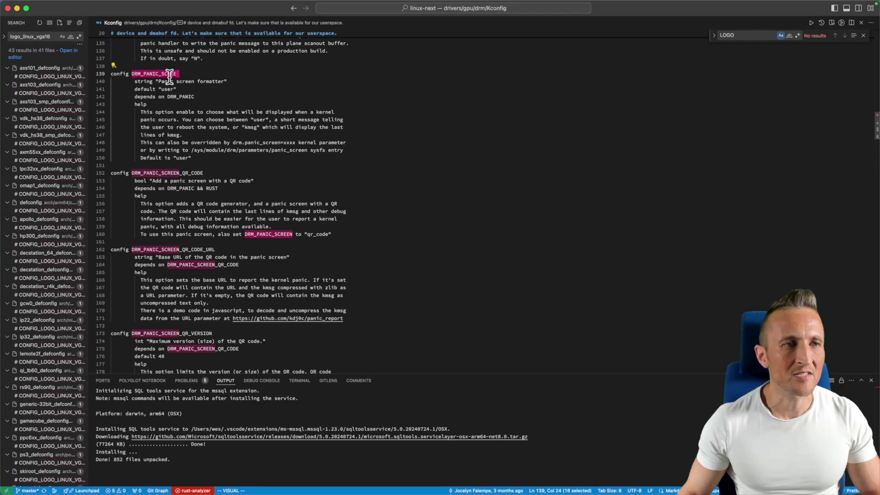
pyautogui.scroll(7, 162, 78)
pyautogui.scroll(-6, 166, 78)
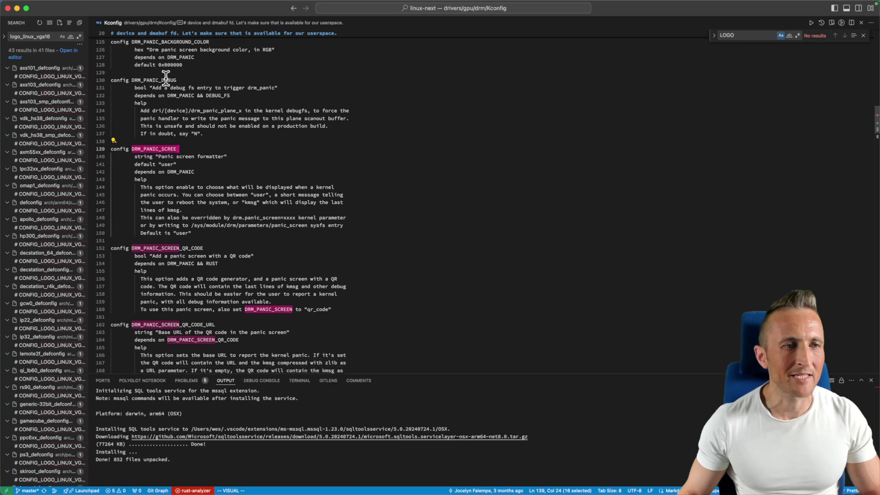
pyautogui.scroll(-1, 166, 78)
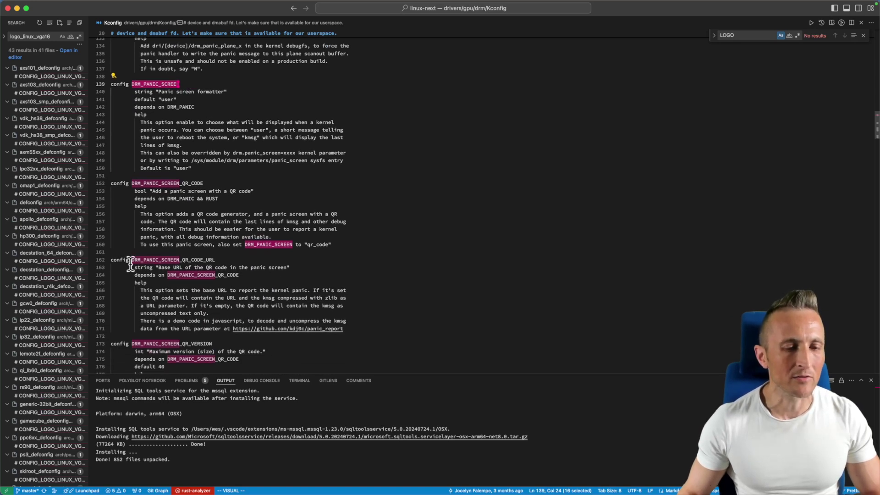
pyautogui.scroll(-1, 265, 349)
pyautogui.press('Escape')
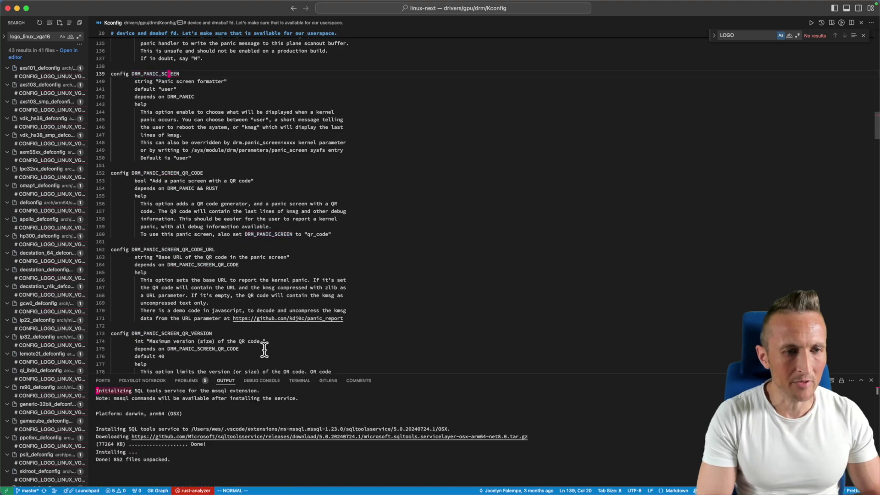
# Run 'git remote -v' in the integrated terminal to list the repository's remotes
pyautogui.press('super+k')
pyautogui.press('super+k')
pyautogui.click(298, 381)
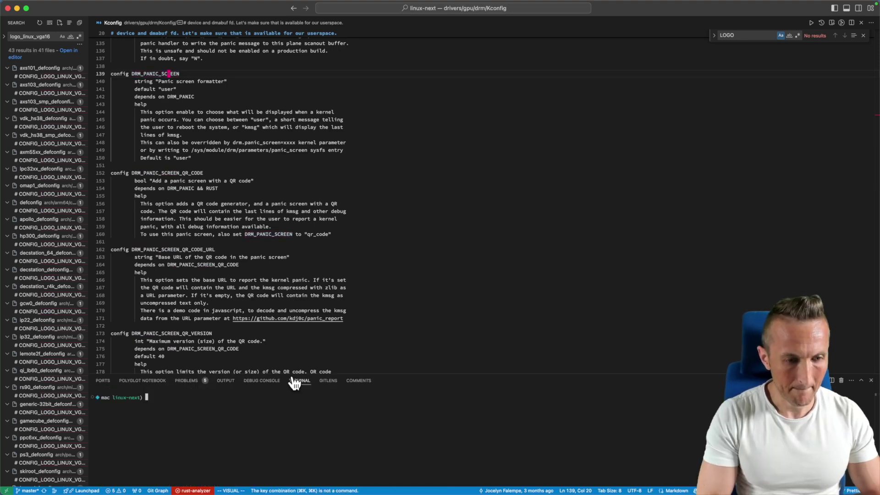
pyautogui.write('git remote -v')
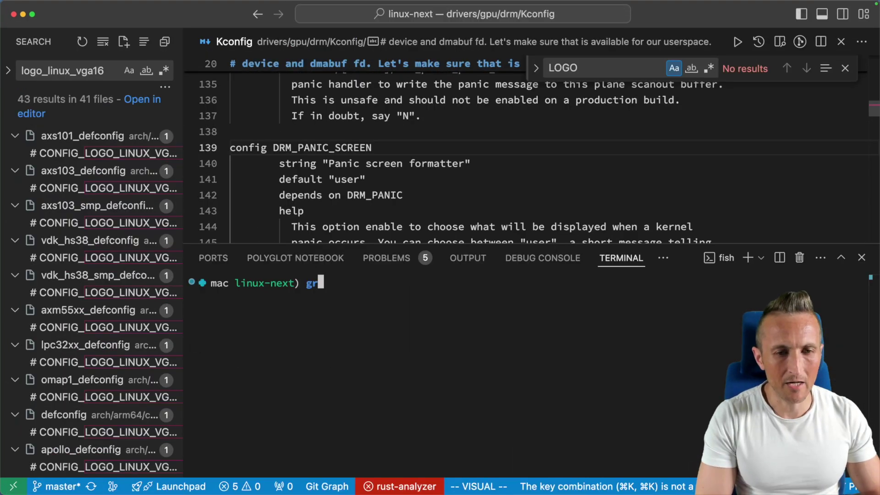
pyautogui.press('Return')
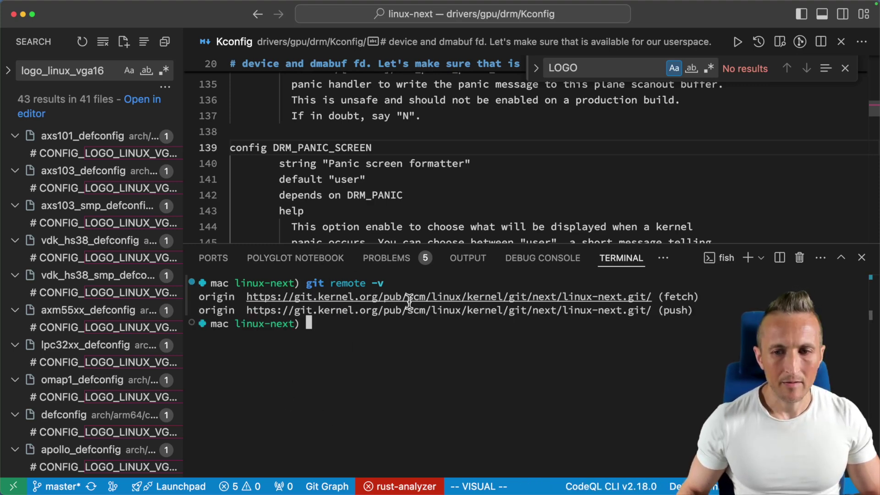
# Highlight linux-next in the origin URL, glance at the VM panic screen, then return
pyautogui.moveTo(562, 298); pyautogui.dragTo(625, 299)
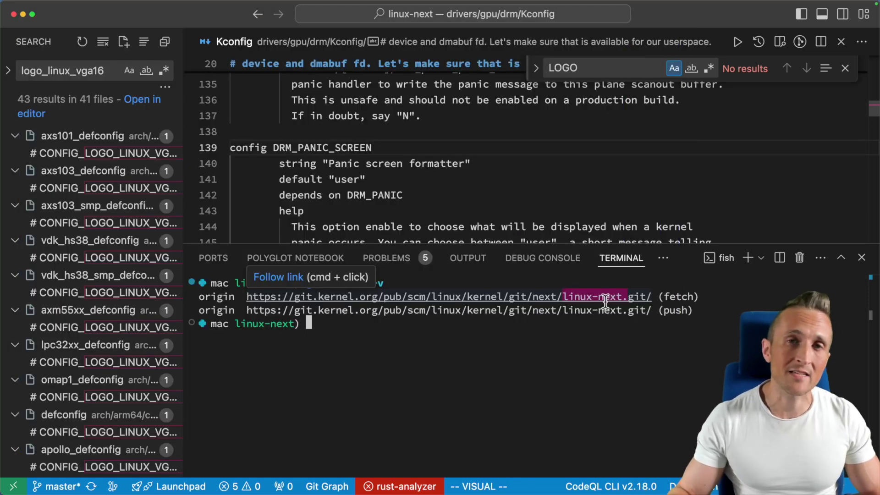
pyautogui.press('super+Tab')
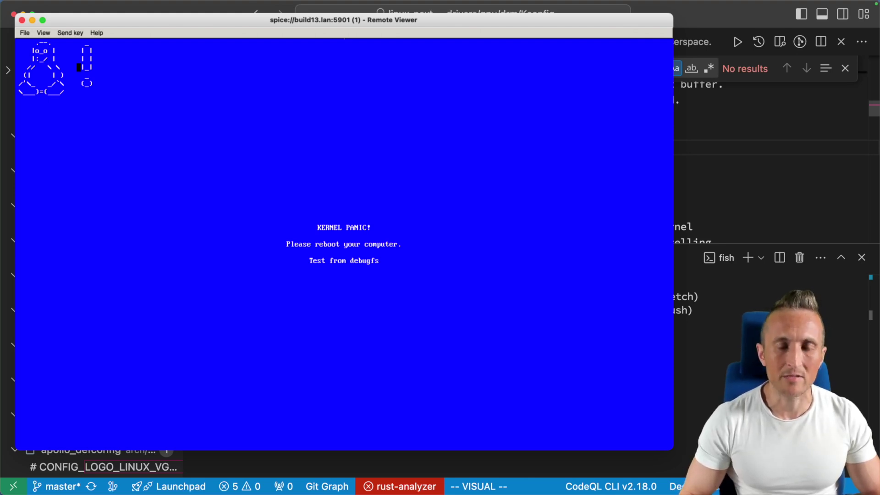
pyautogui.press('super+Tab')
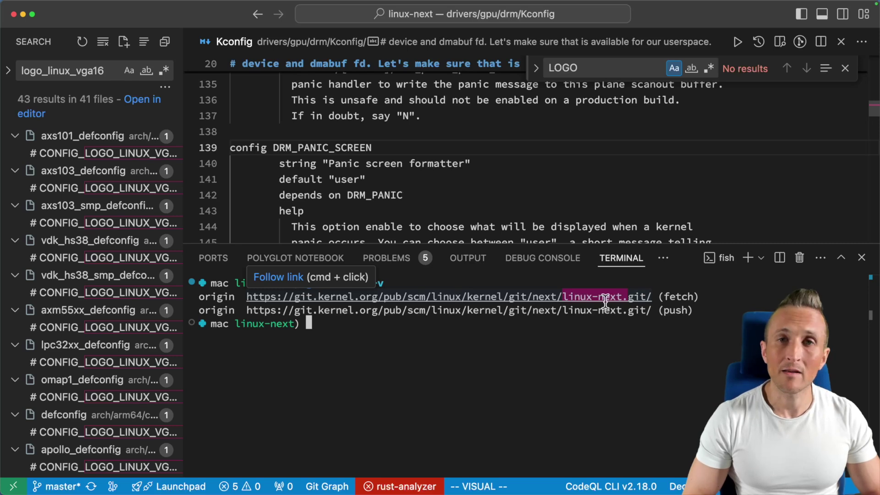